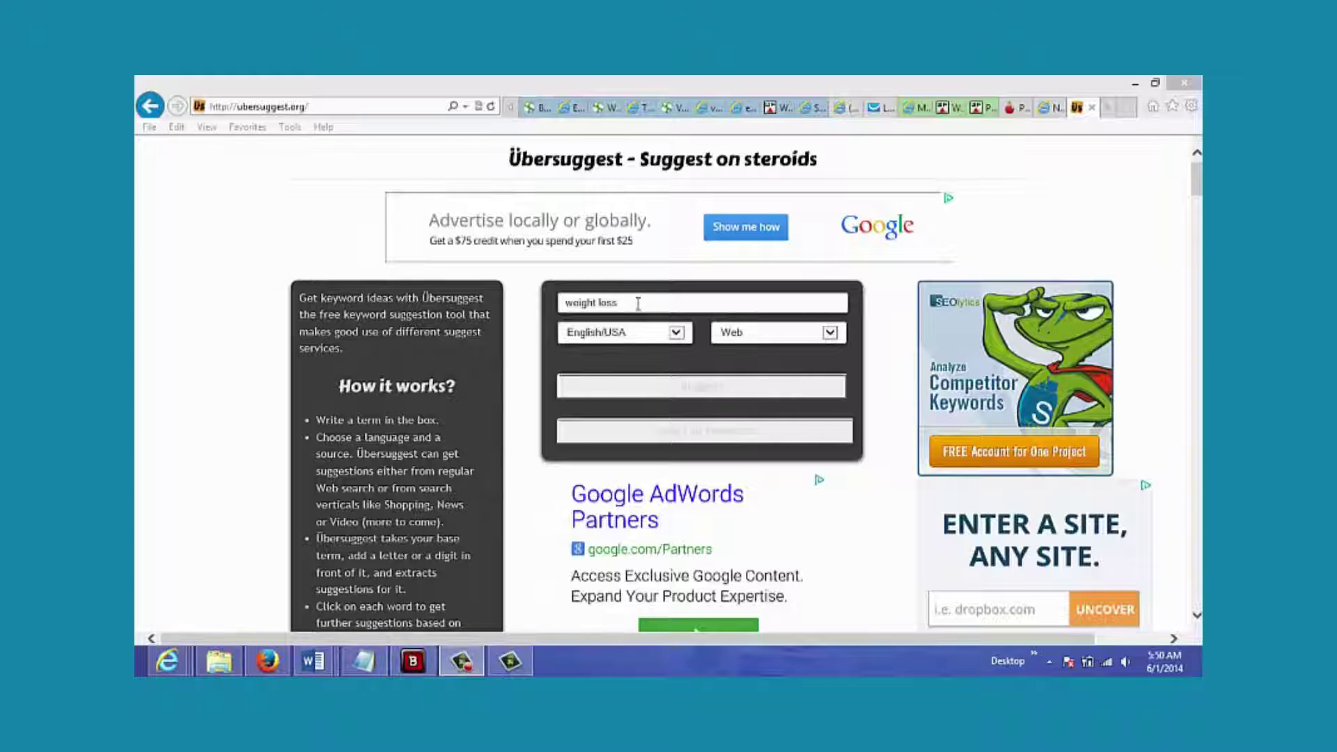
Generate keyword ideas for 'weight loss' and scroll to the 280 letter-grouped suggestions
click(638, 303)
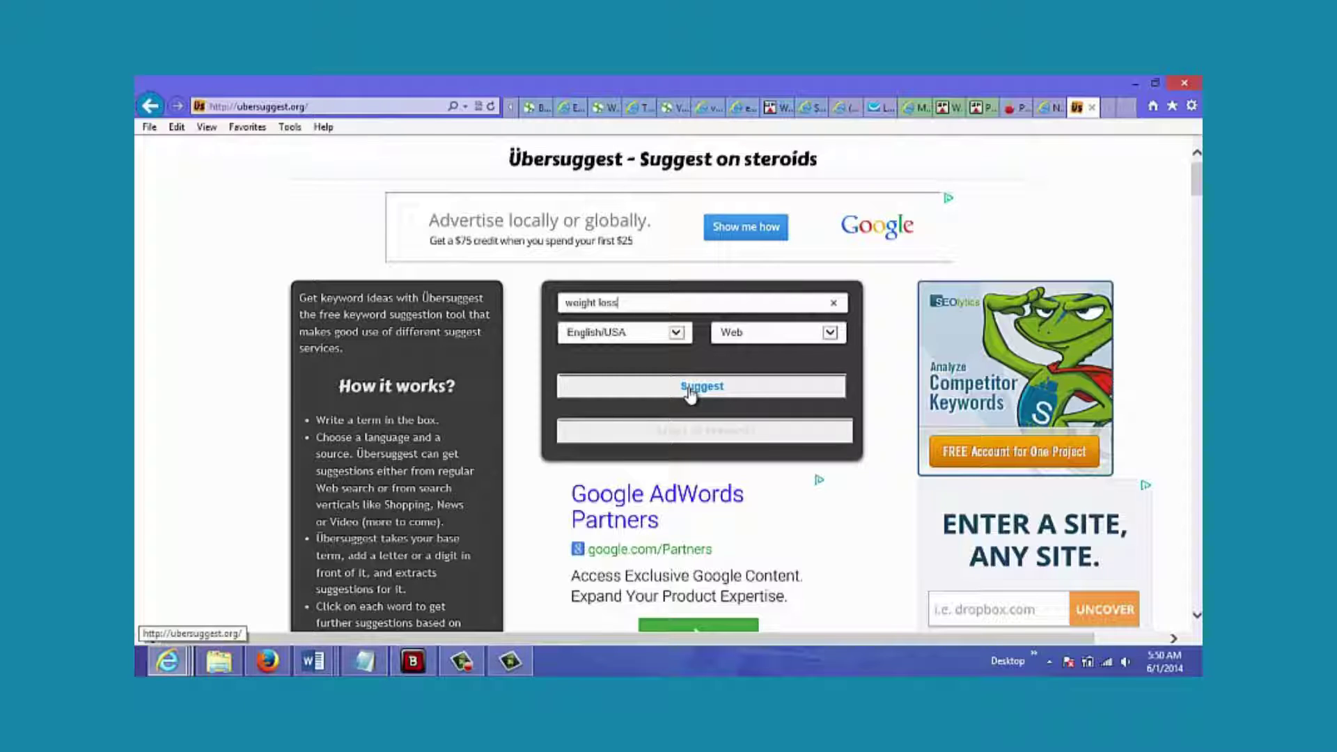
click(690, 391)
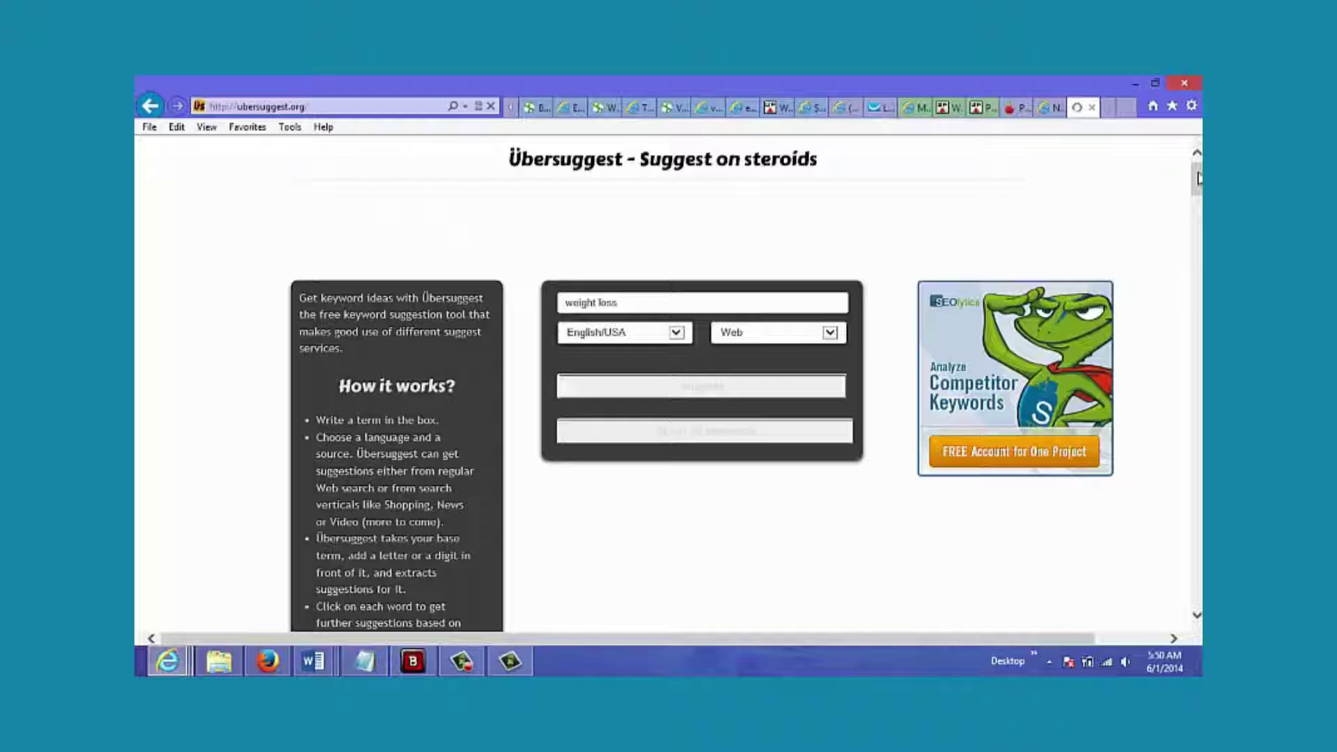
scroll(1198, 193, down, 3)
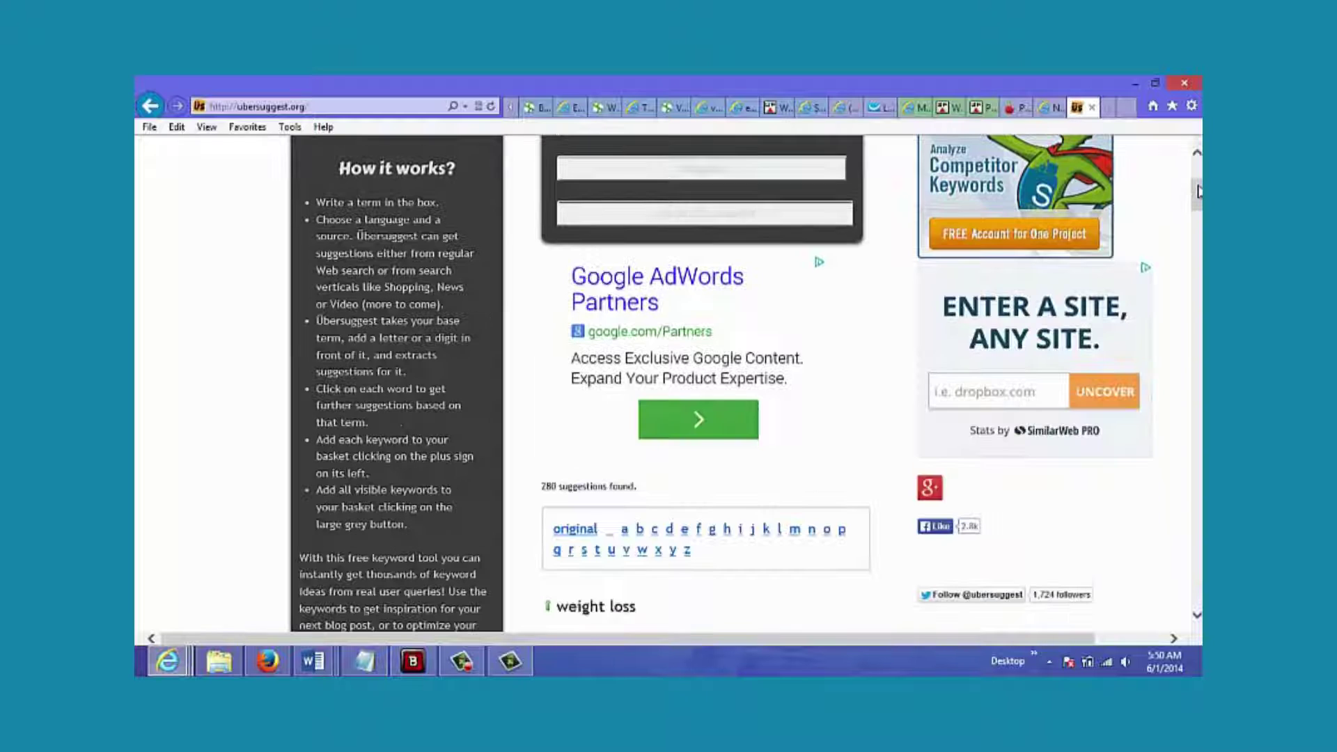
scroll(1198, 195, down, 1)
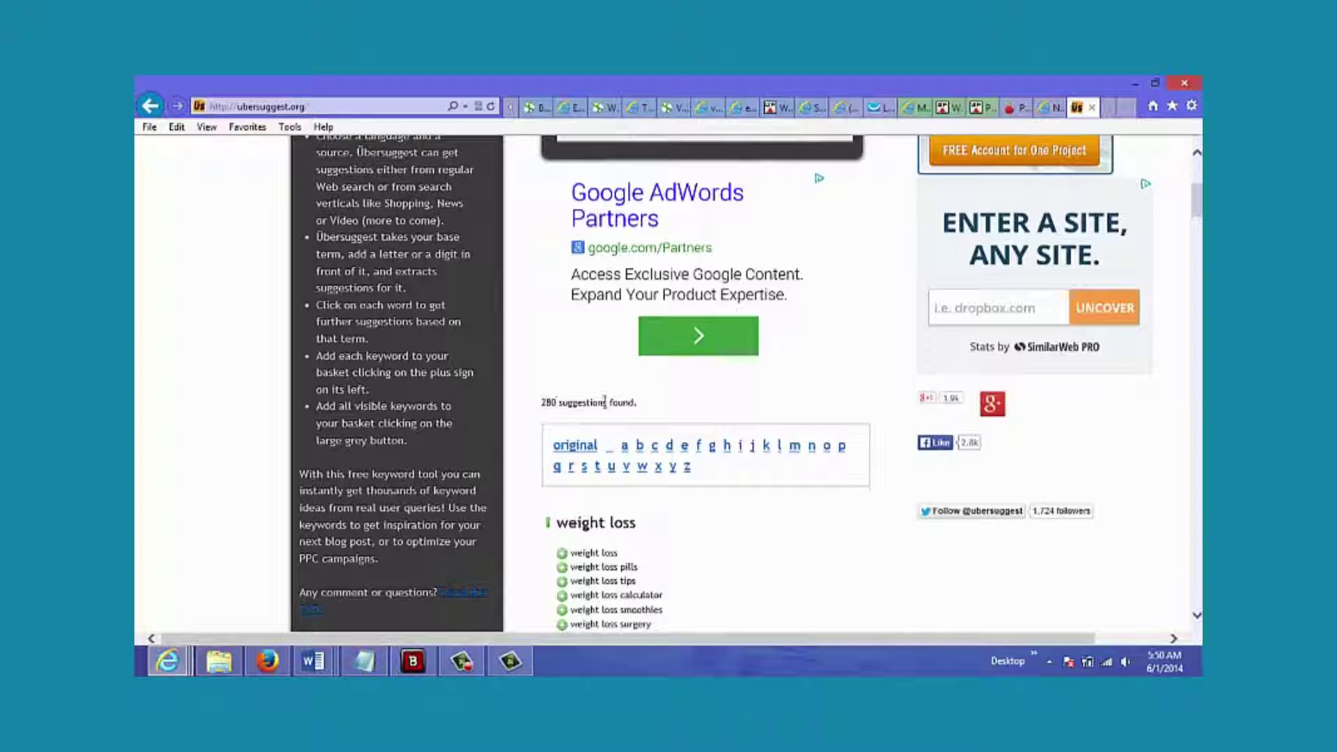
drag(543, 403, 634, 402)
drag(1198, 199, 1194, 249)
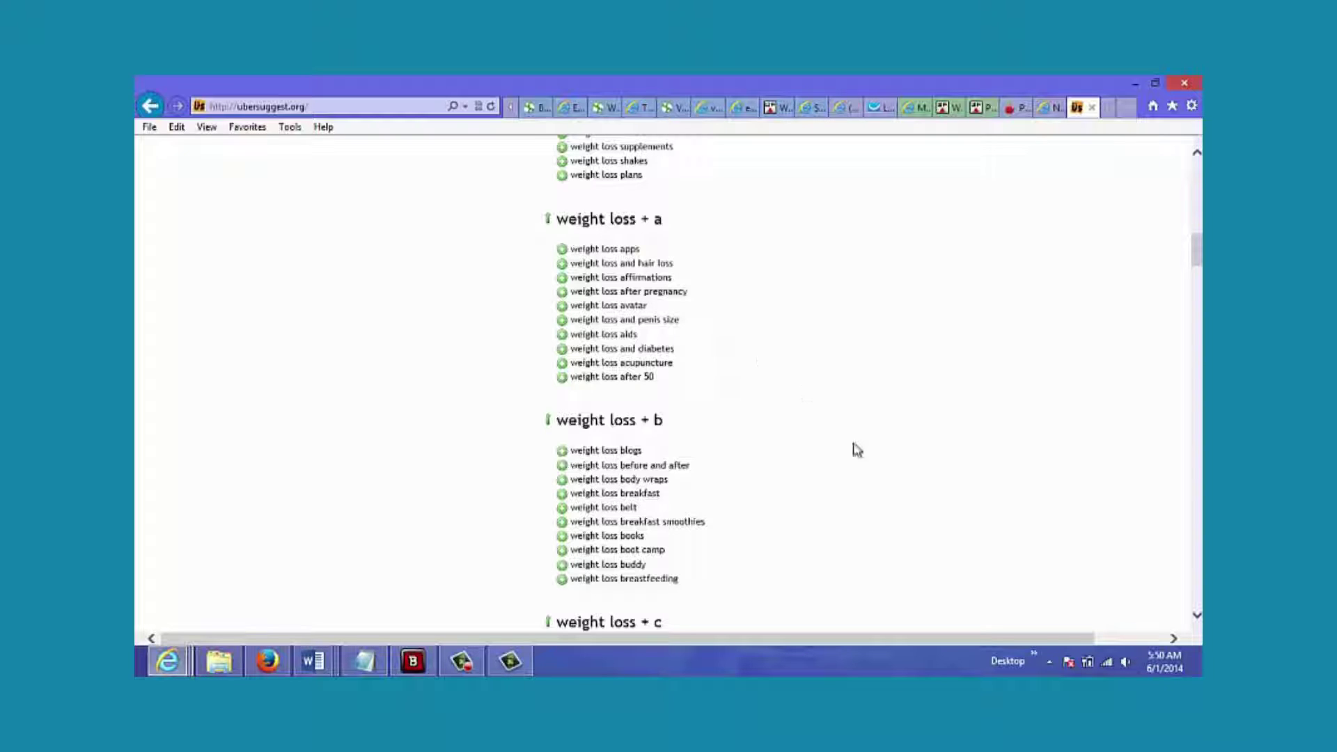
Add 'weight loss blogs' and its deeper suggestion 'weight loss blogs 2014' to the basket
click(563, 453)
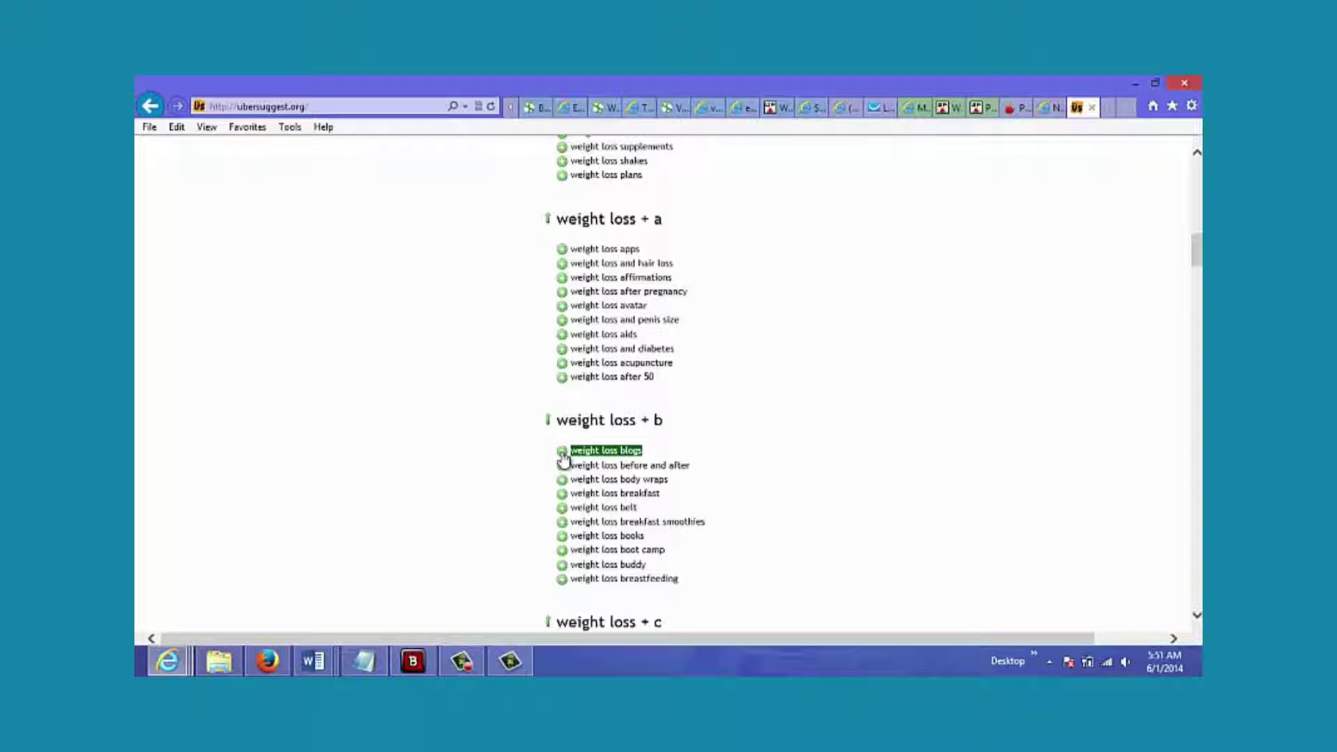
click(562, 452)
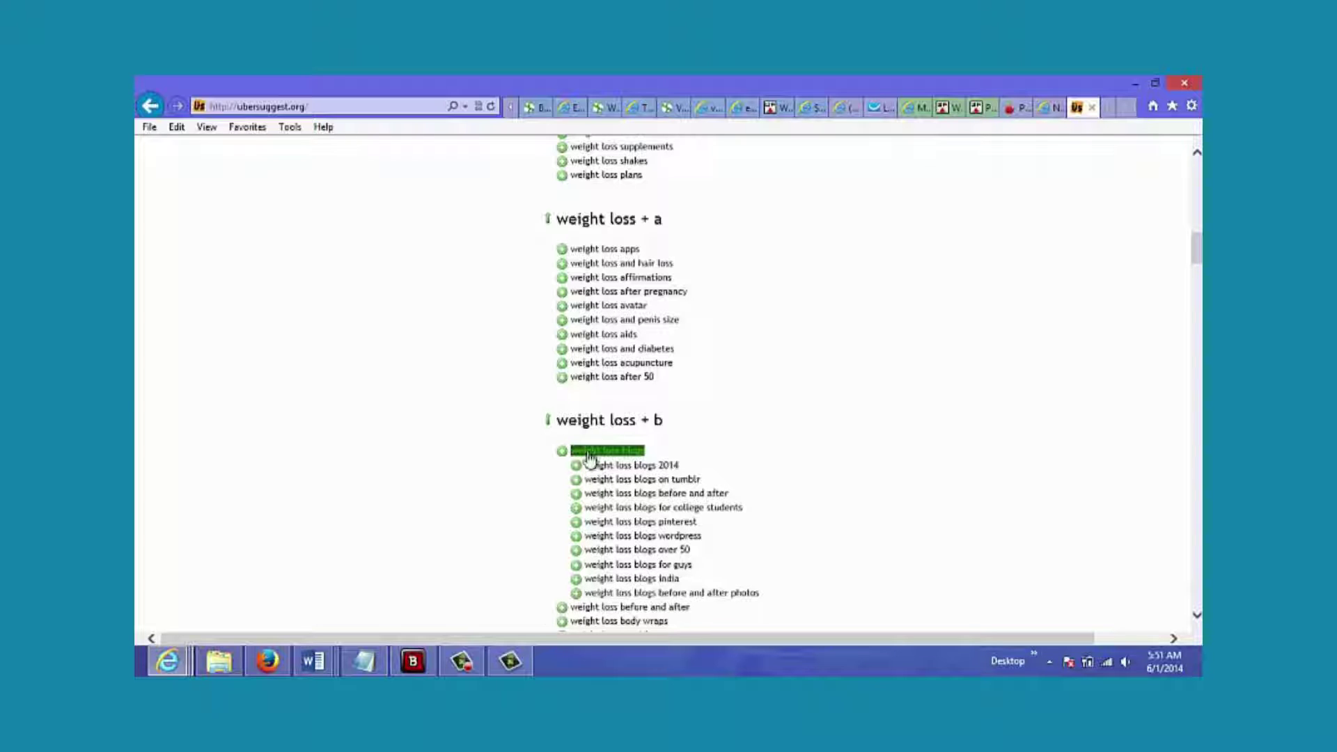
click(579, 467)
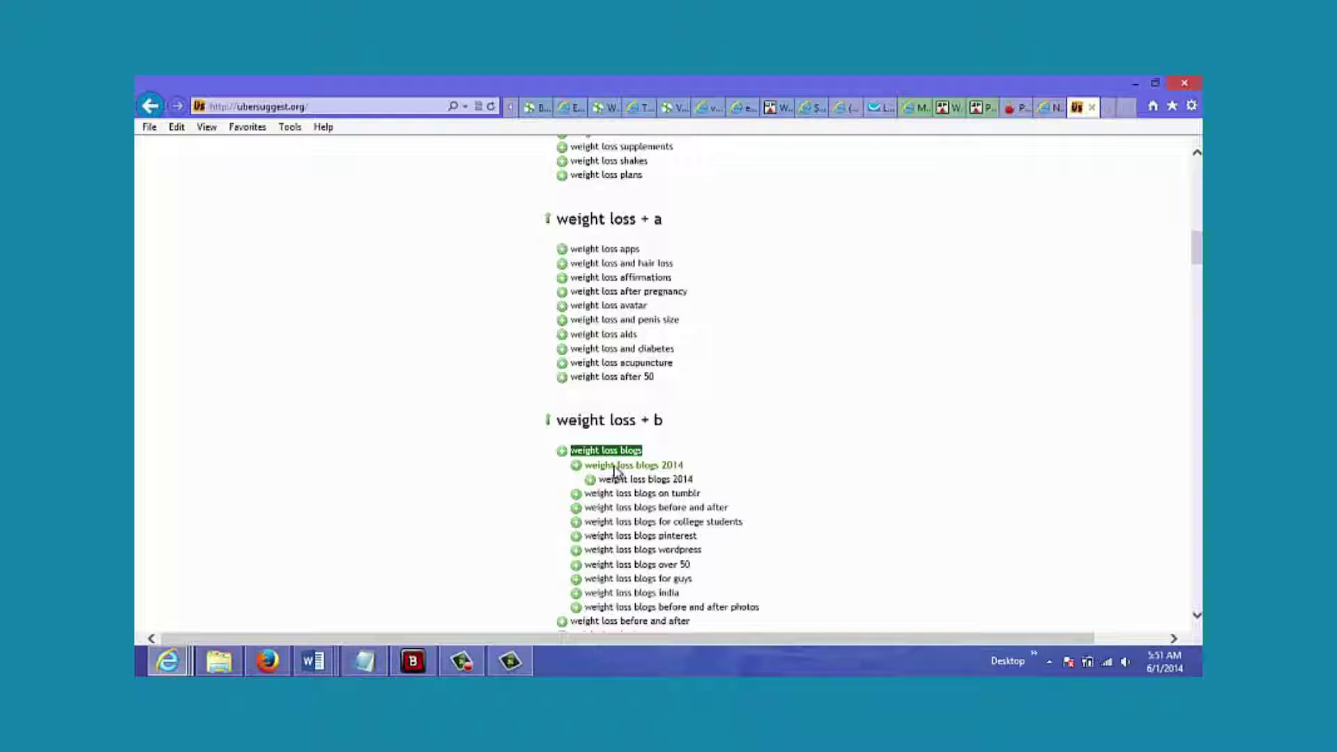
click(590, 479)
click(604, 493)
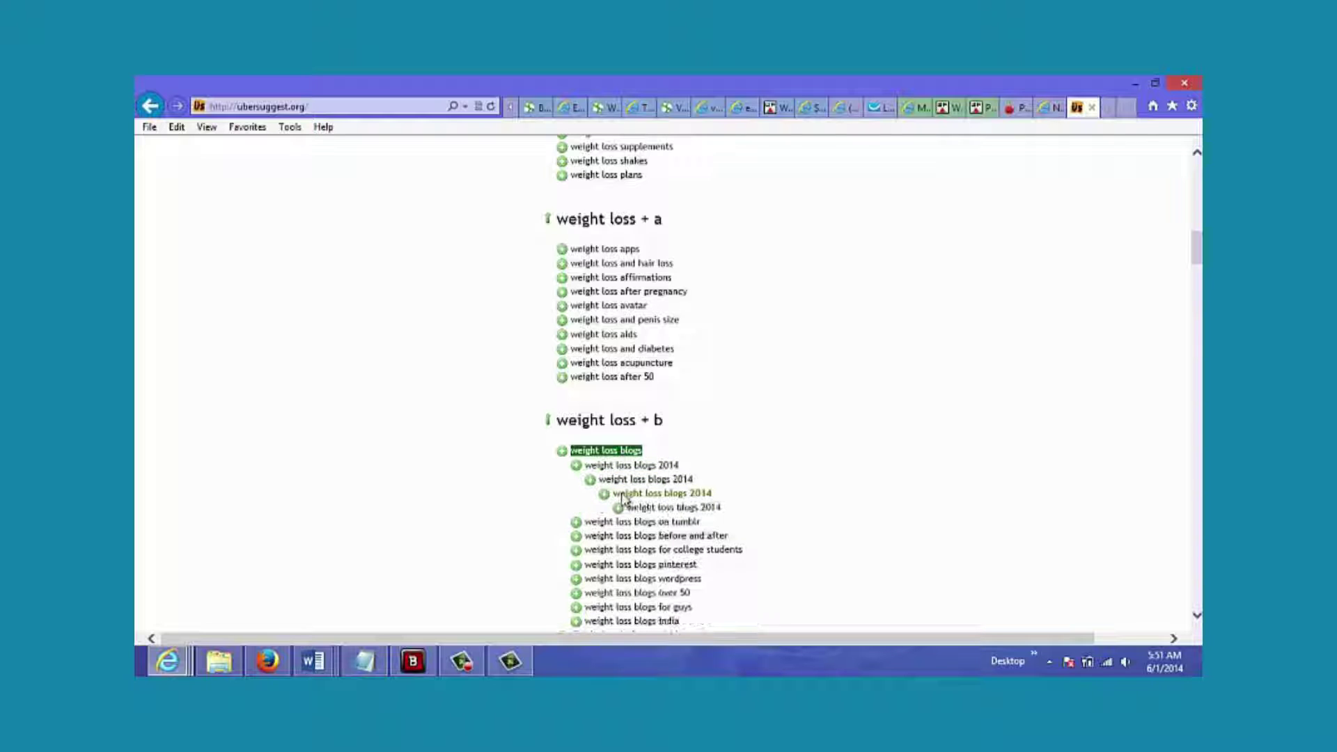
click(617, 509)
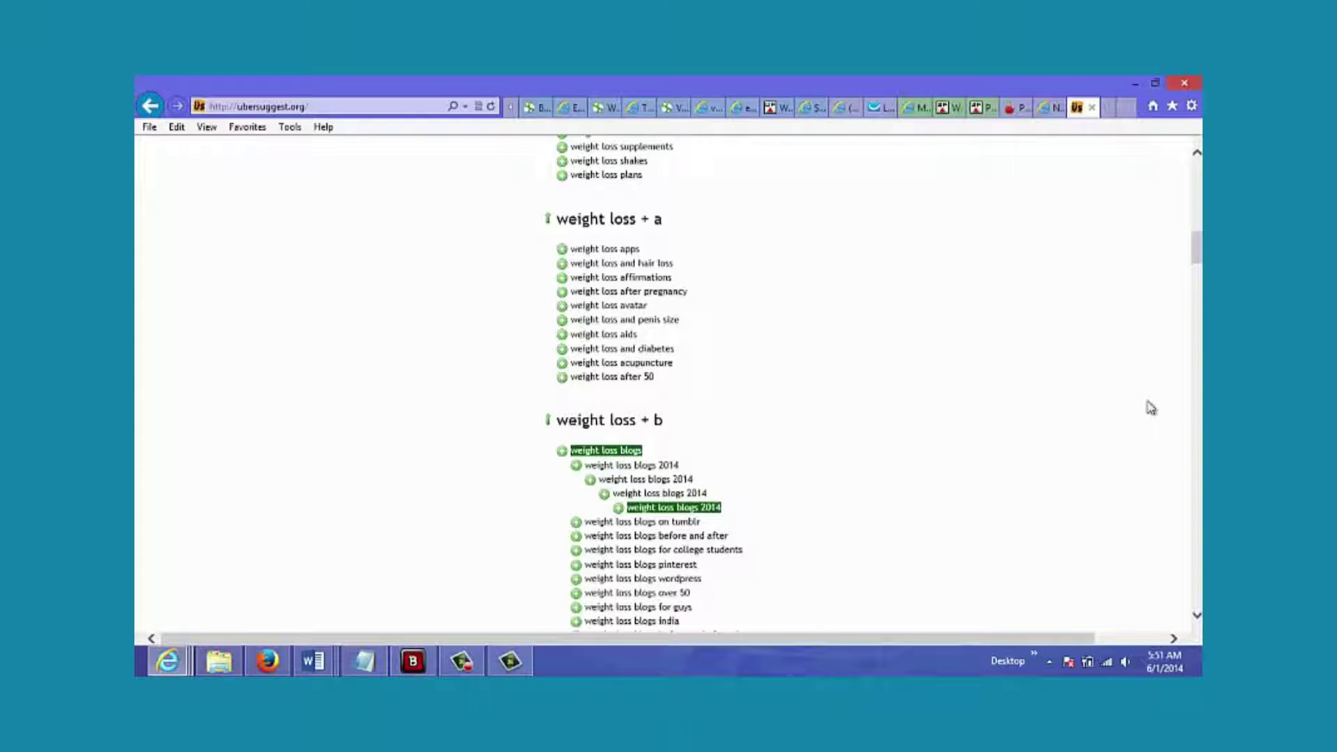
Add 'weight loss boot camp' and 'weight loss diet' to the keyword basket
scroll(1197, 251, down, 3)
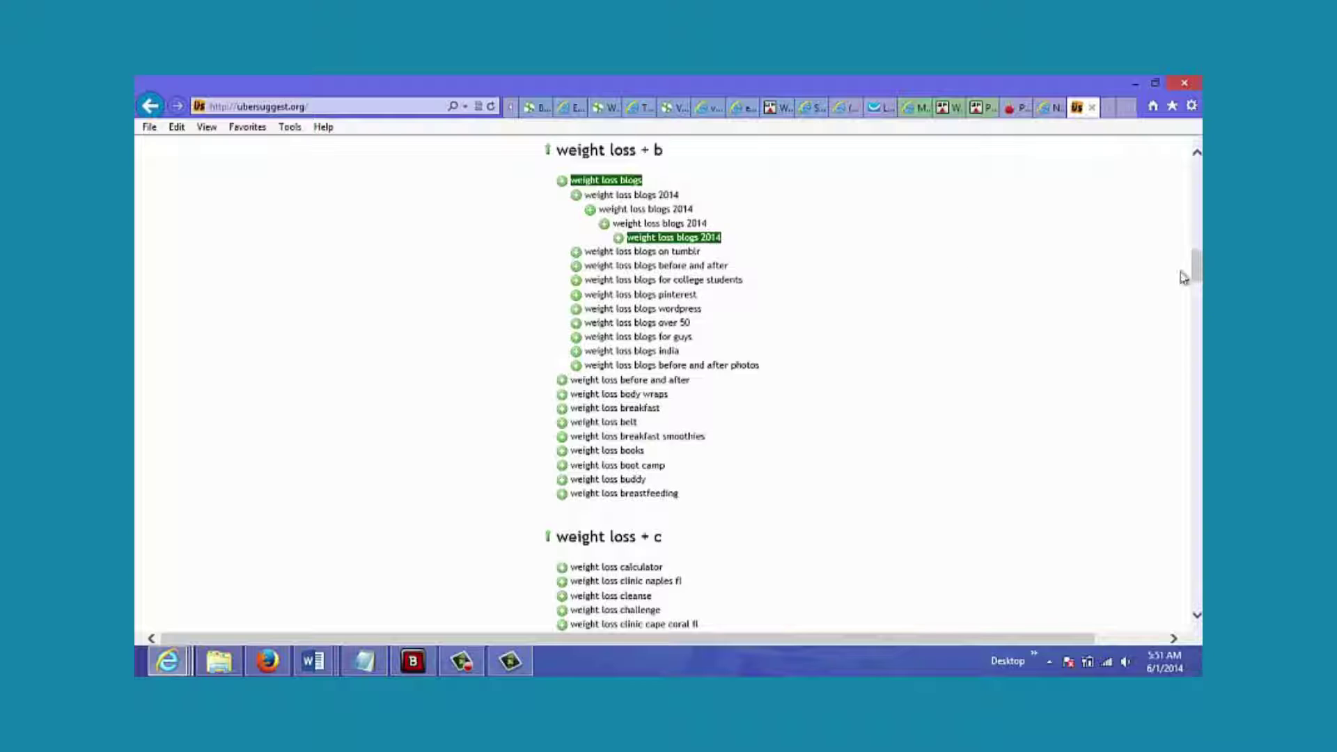
click(562, 470)
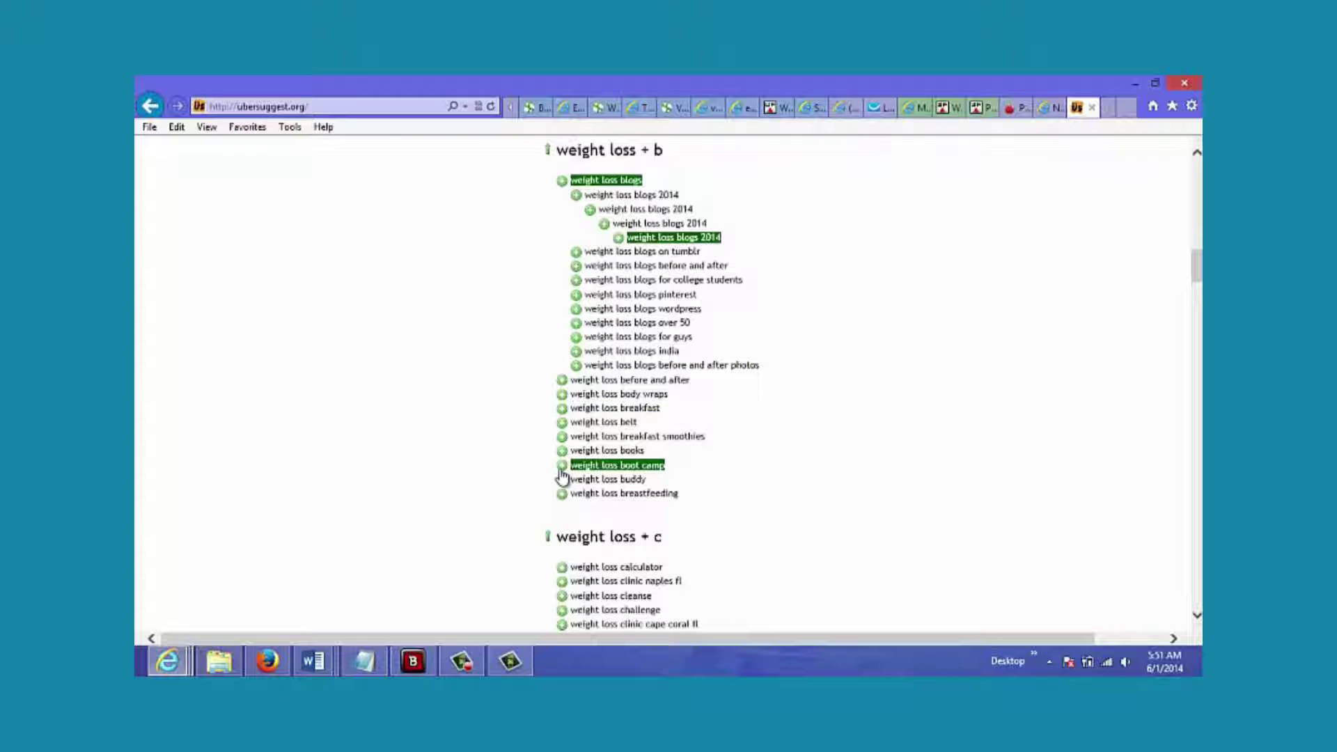
drag(1198, 261, 1190, 289)
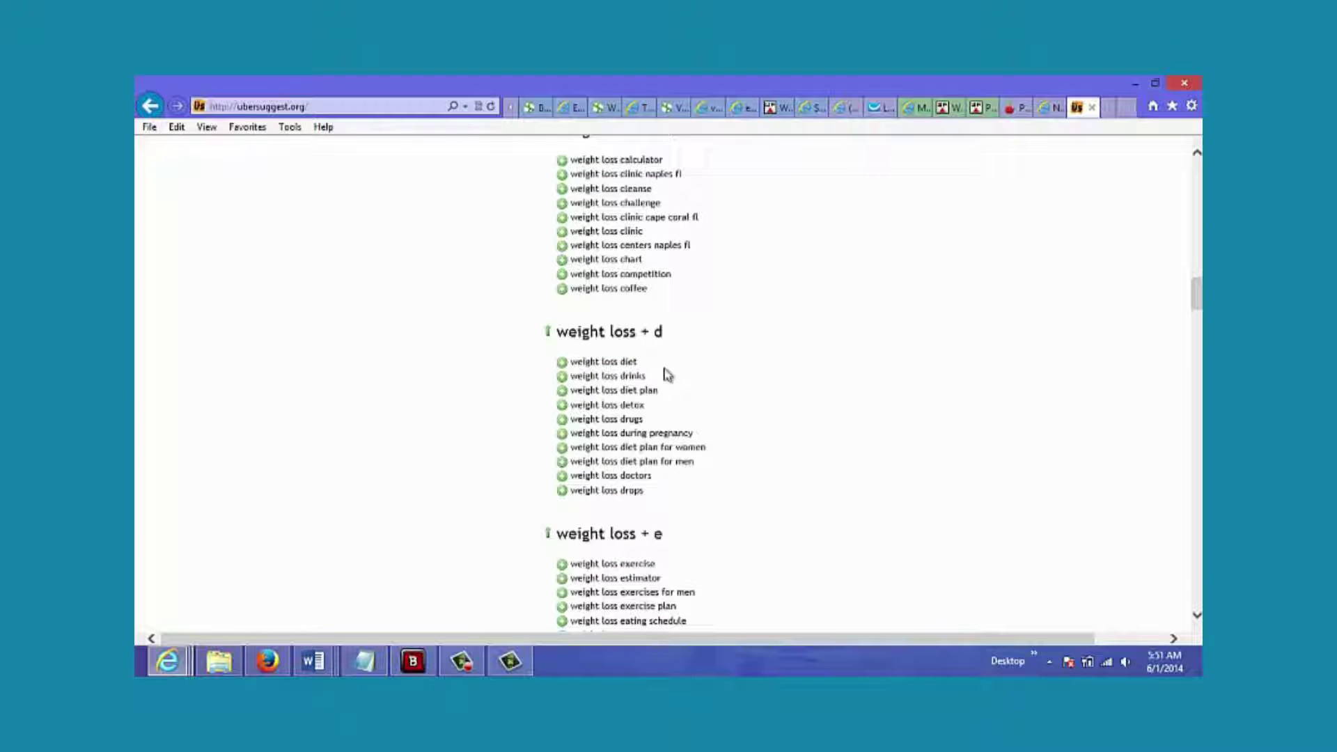
click(591, 363)
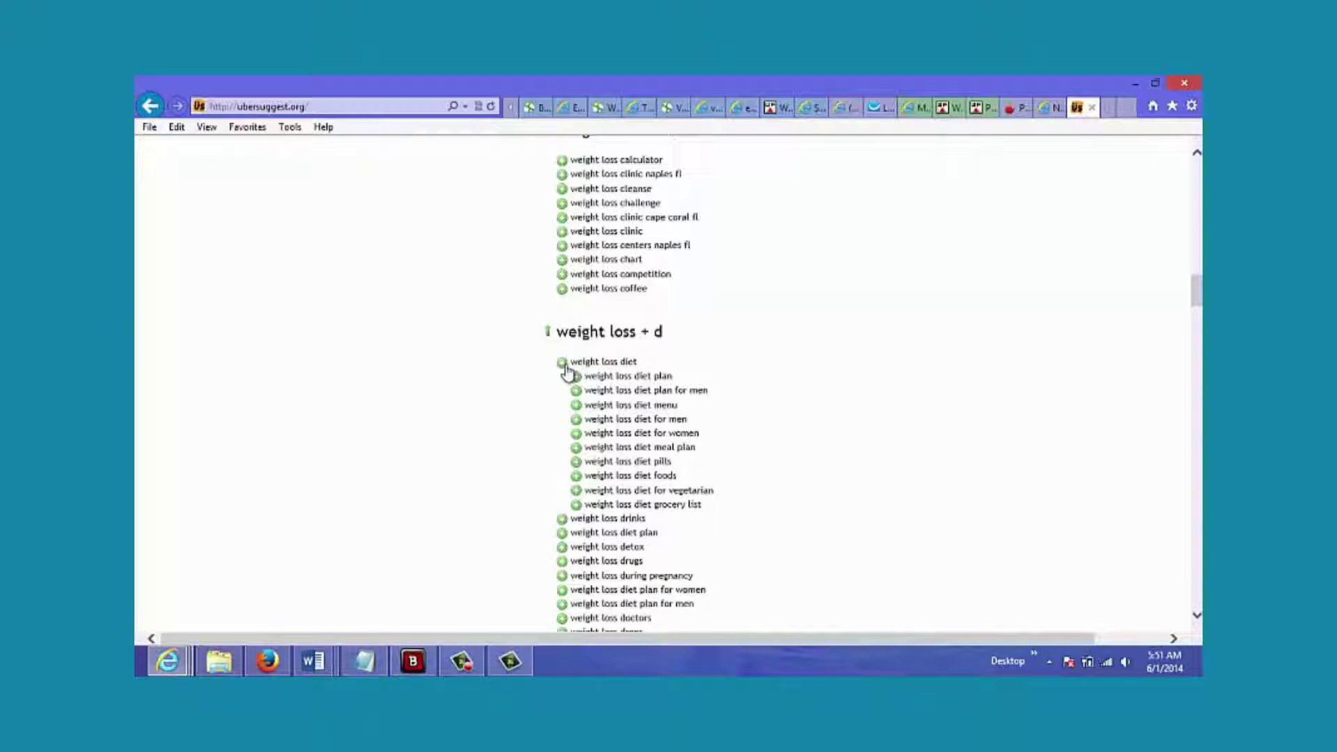
click(561, 364)
click(596, 369)
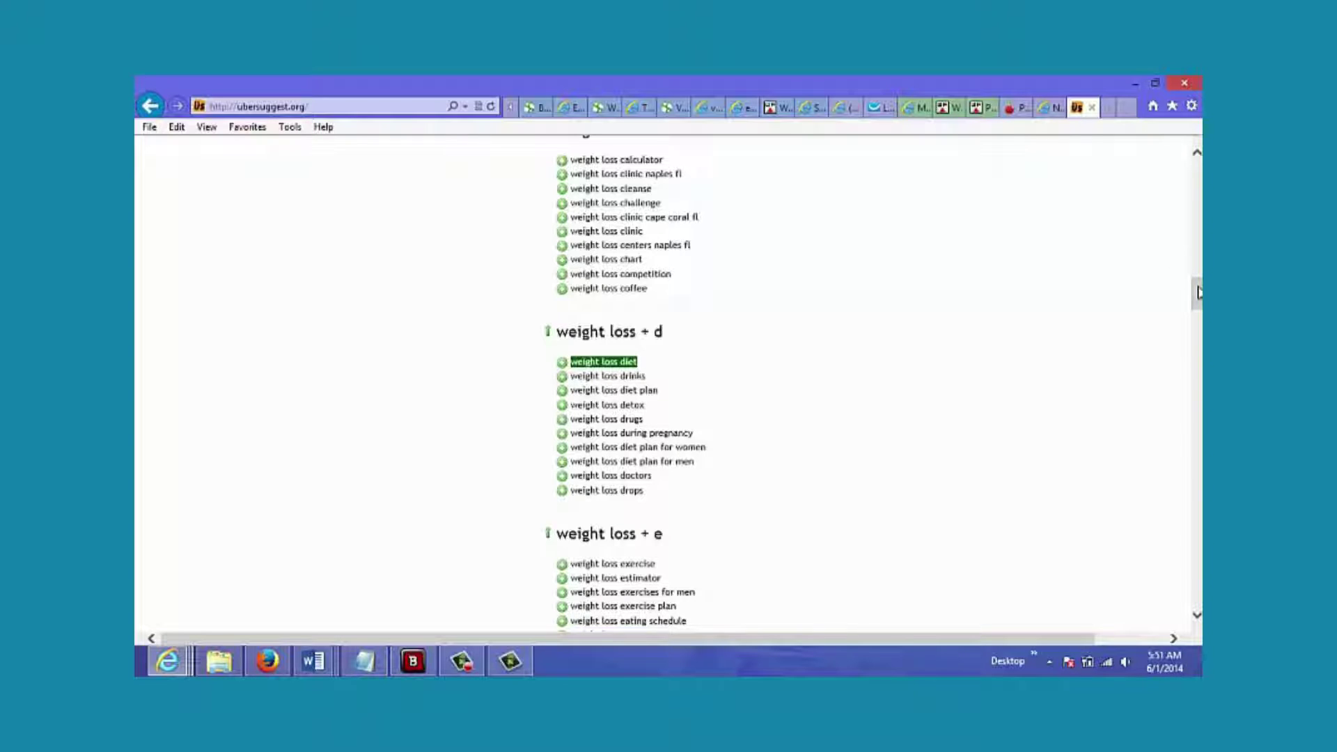
drag(1196, 291, 1199, 205)
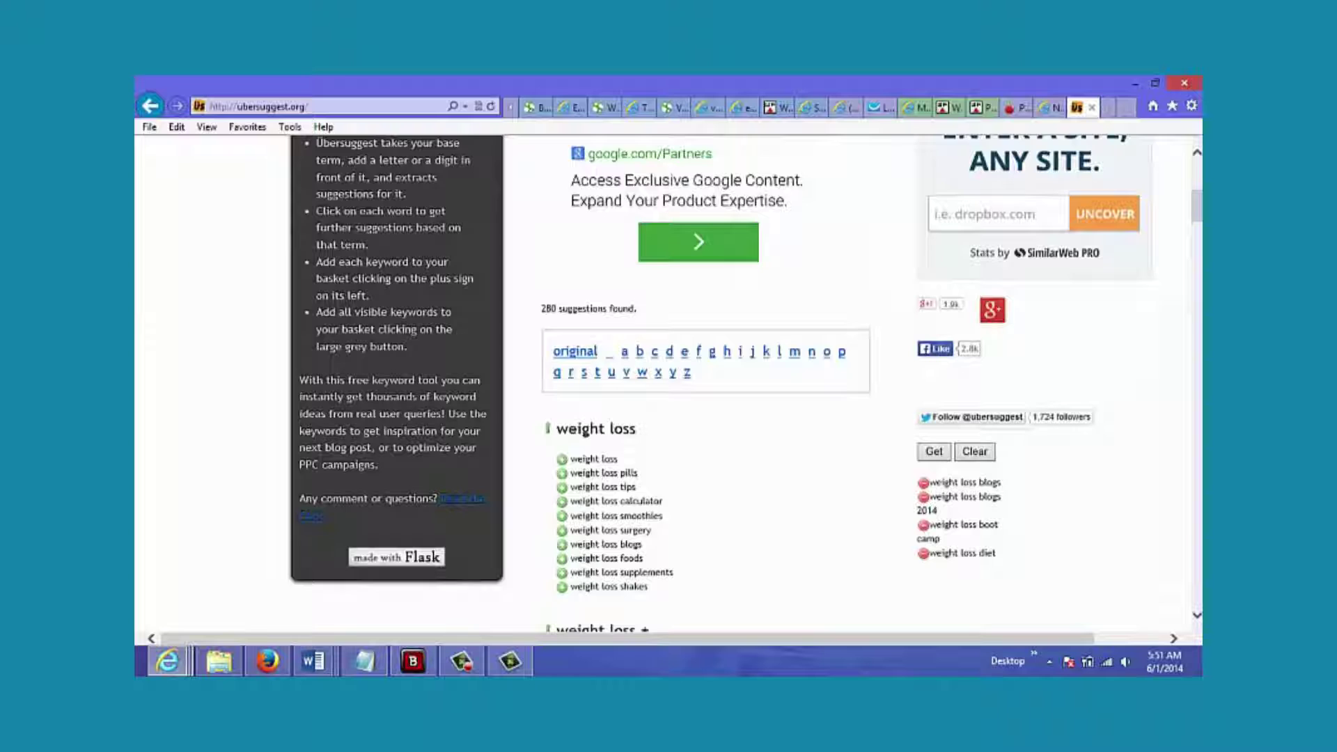
Open the Copy & Paste box listing the four basket keywords as plain text
scroll(808, 254, down, 3)
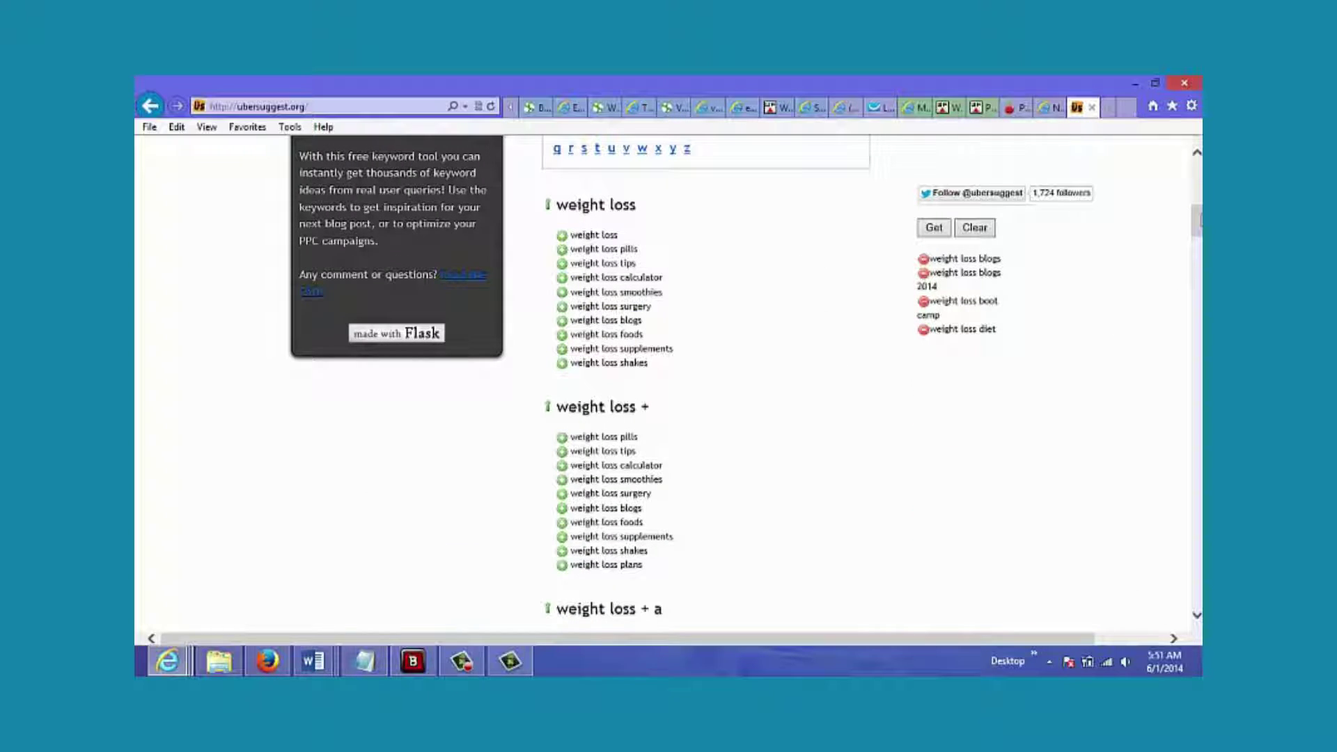
scroll(1196, 221, up, 1)
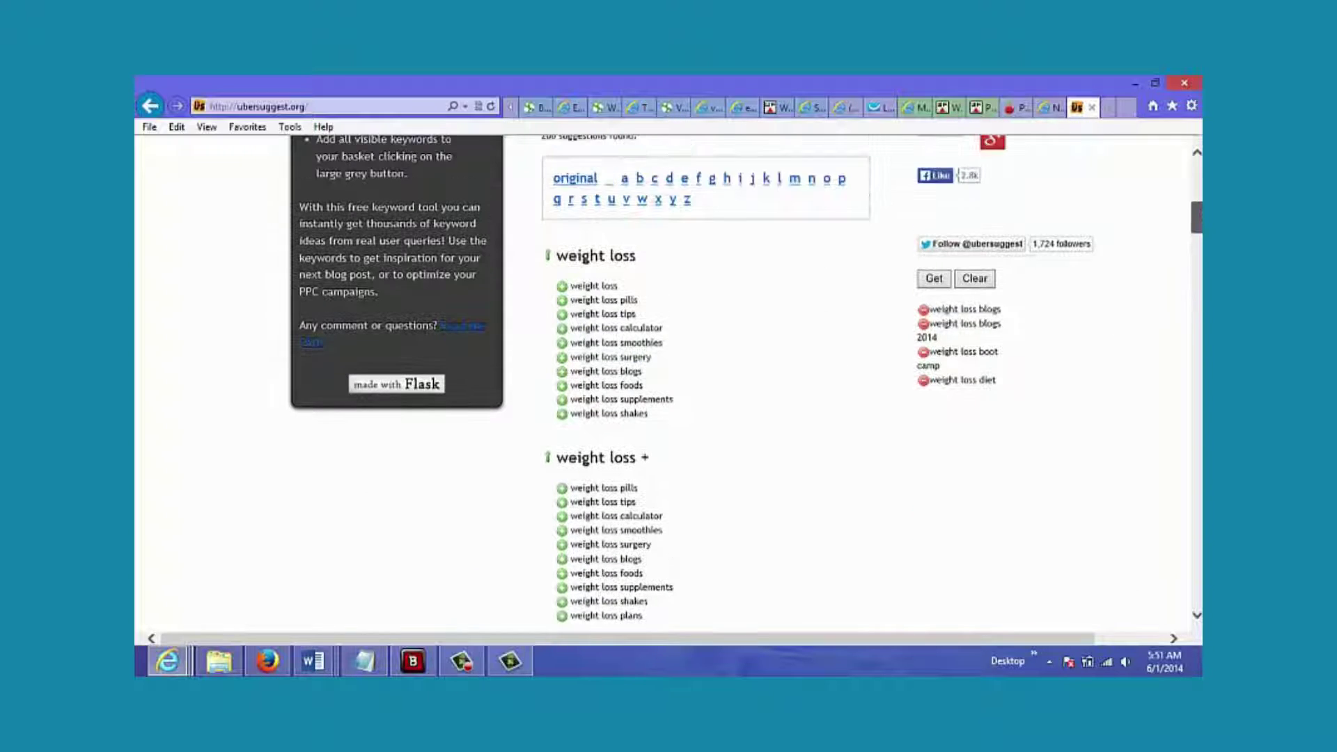
click(935, 279)
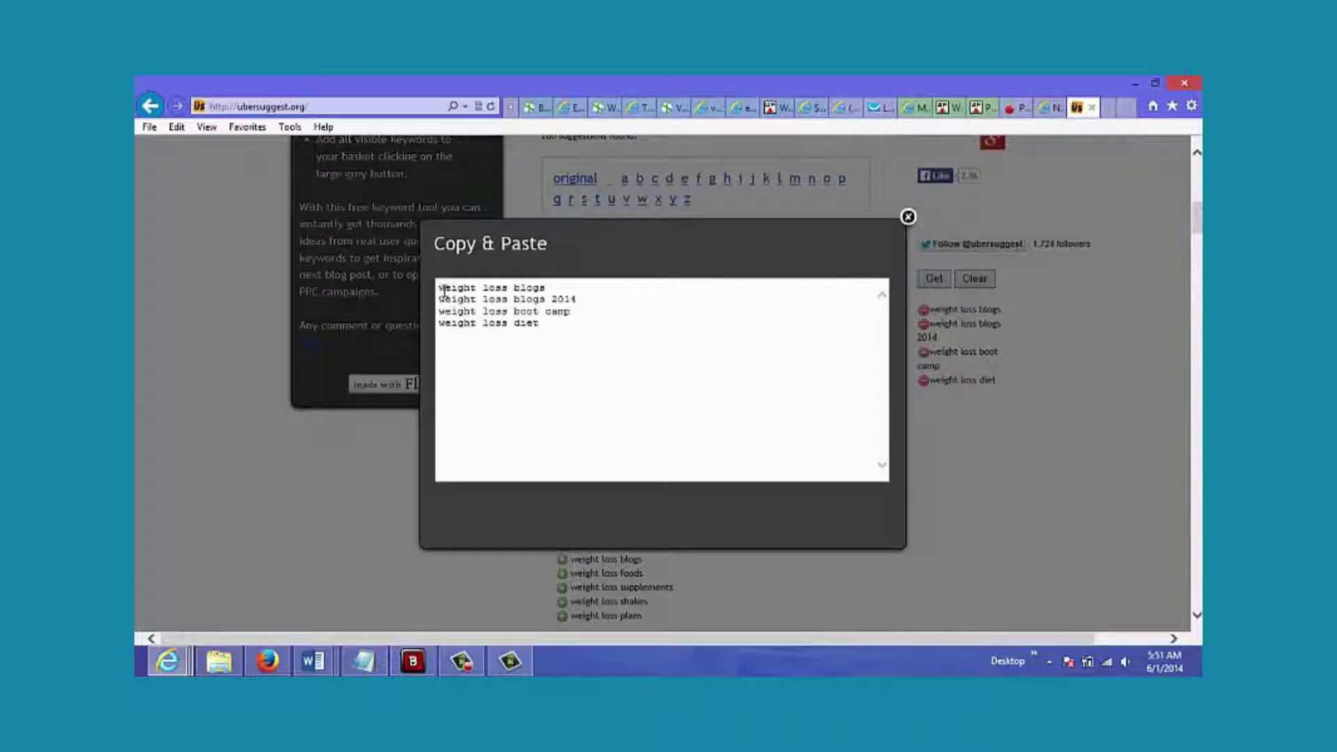
Select all four weight-loss keywords in the Copy & Paste text box
drag(444, 287, 606, 337)
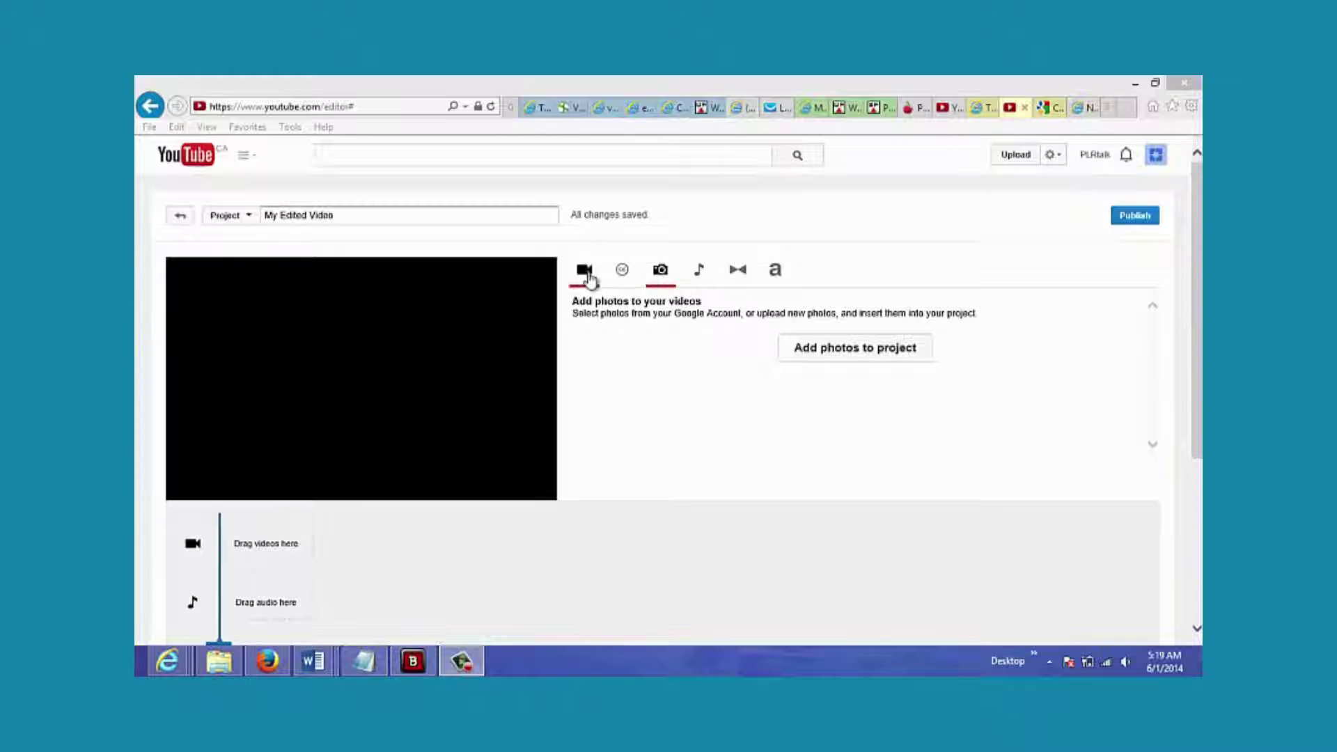
Show the Creative Commons video library and focus its search box
click(622, 273)
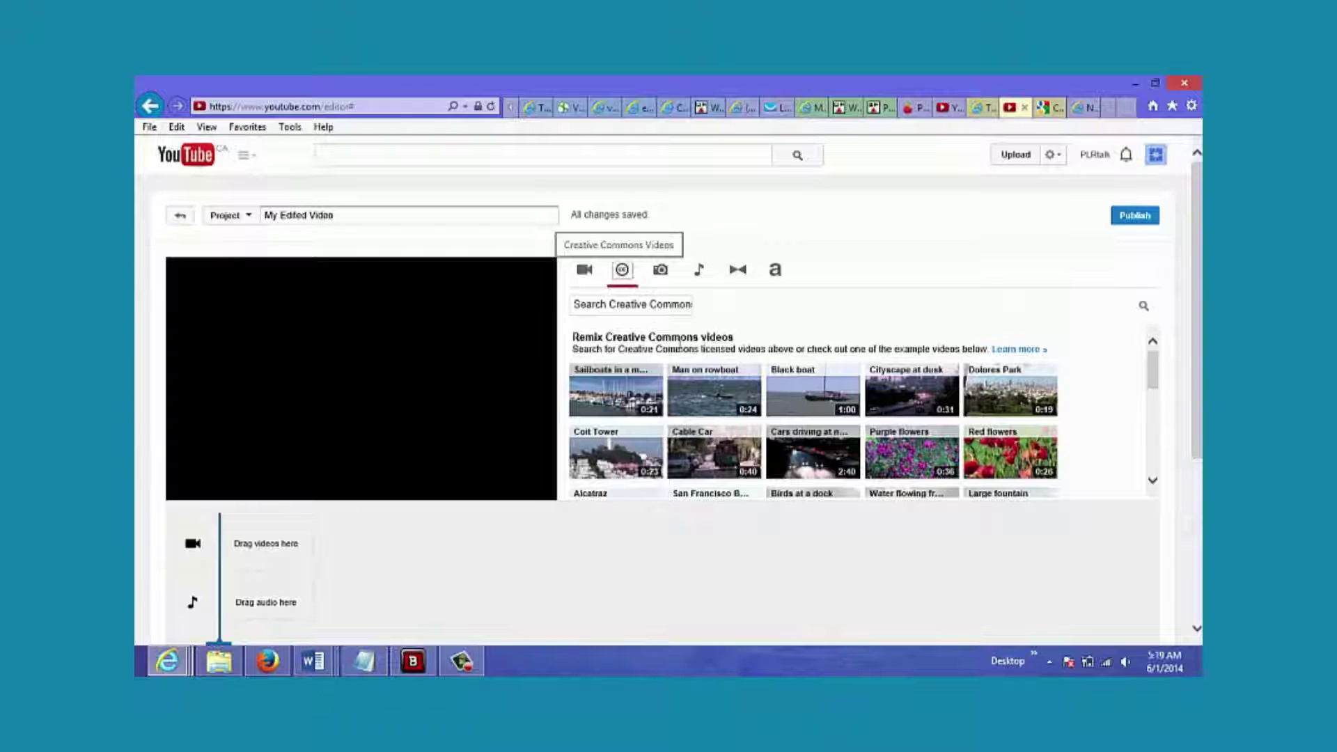
mouse_move(616, 397)
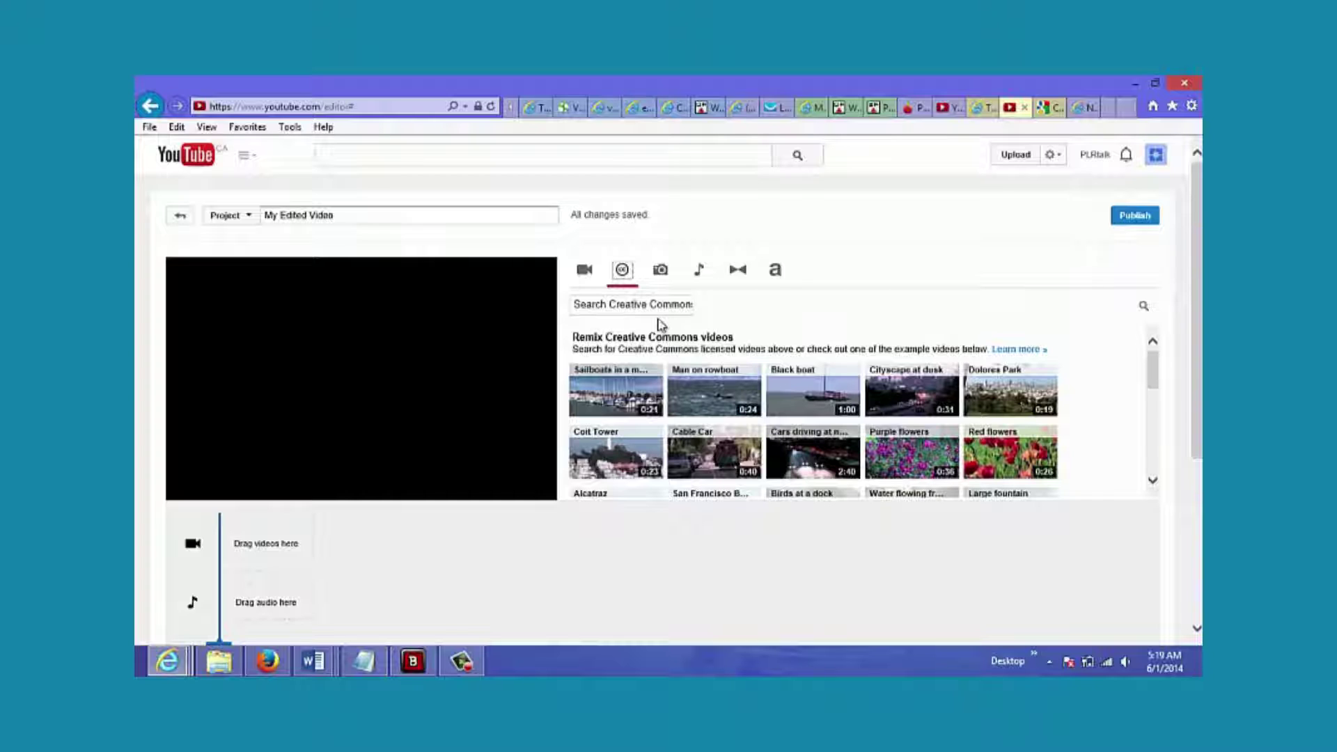
click(622, 304)
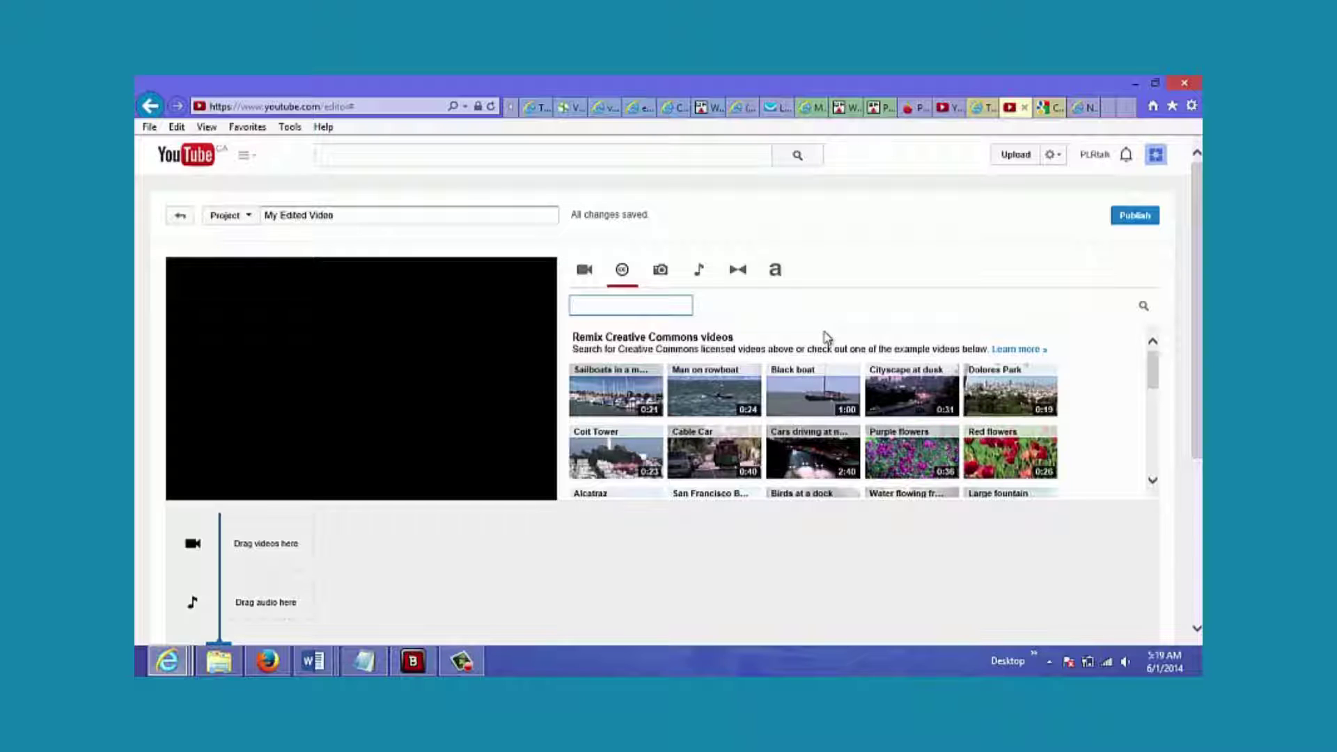
Search Creative Commons for 'weight loss' and place the 'Secret Weight Loss' clip on the timeline
text(weight loss)
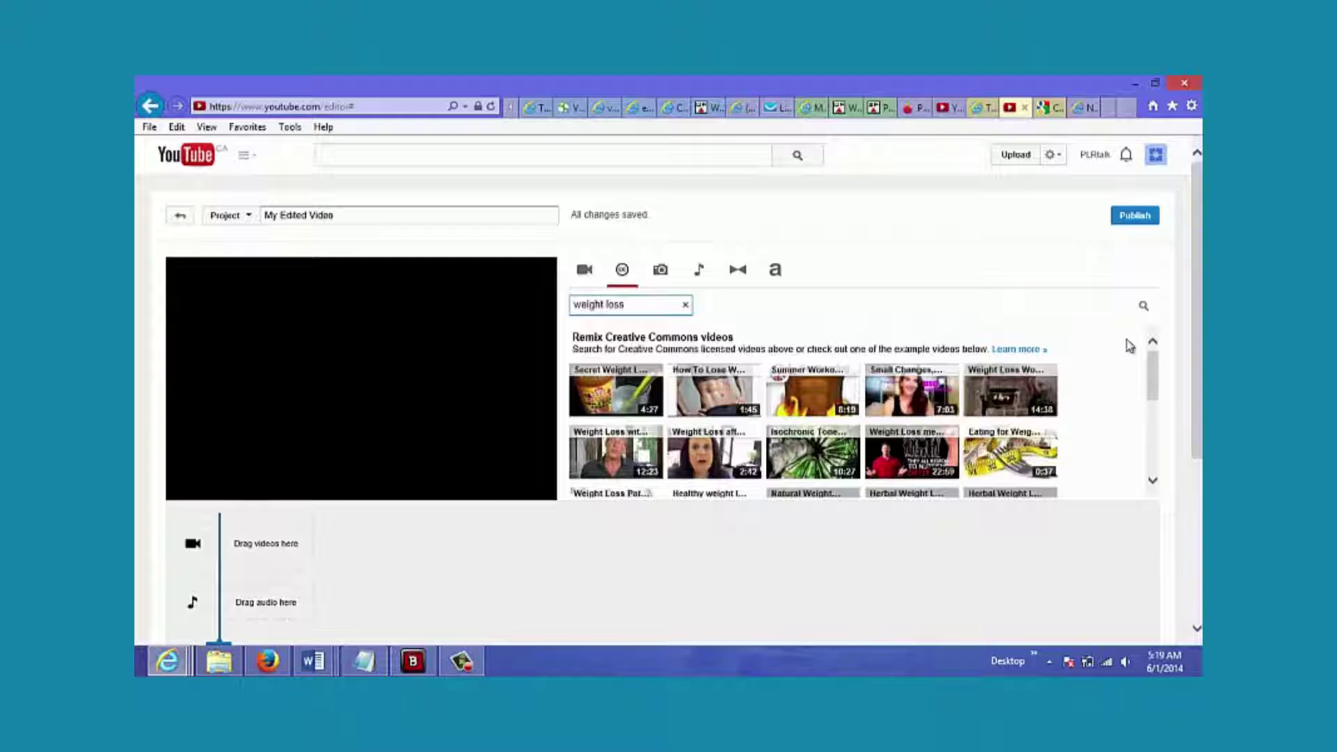
mouse_move(1153, 370)
mouse_down()
mouse_move(1149, 423)
mouse_move(1153, 369)
mouse_up()
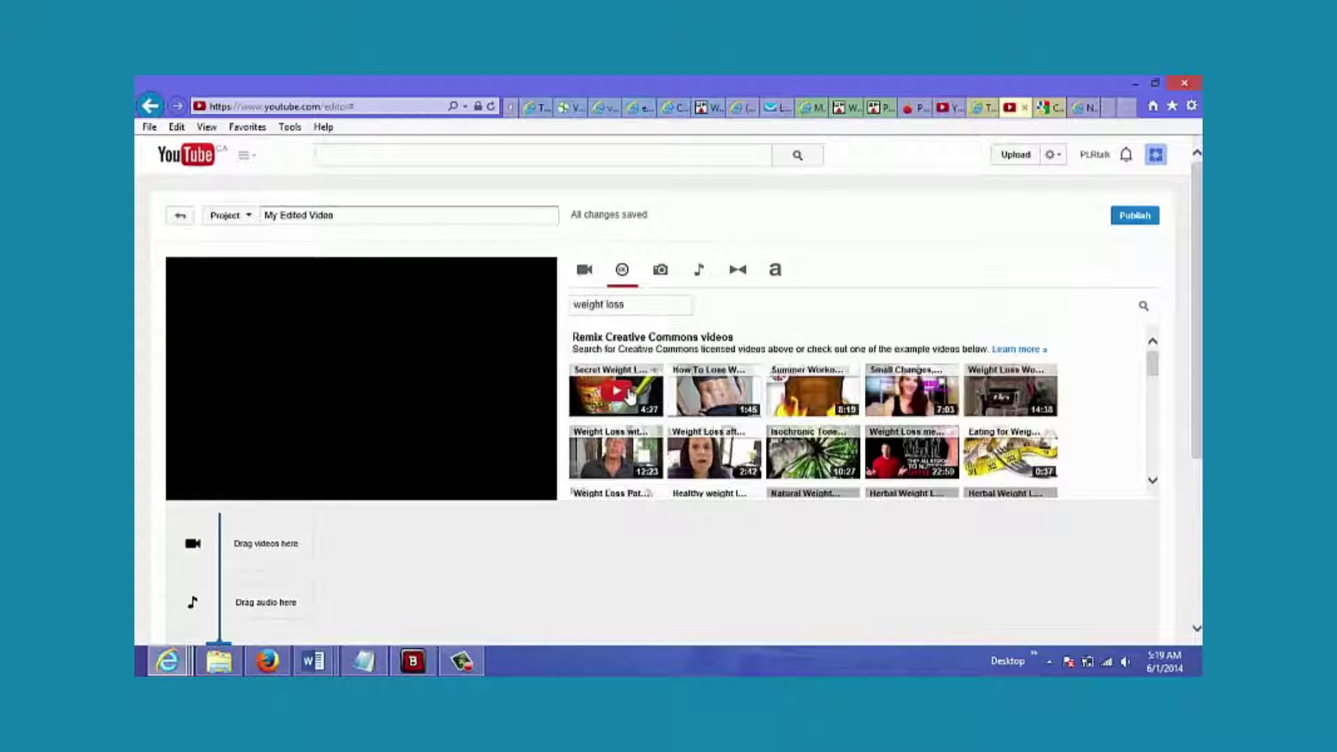
drag(631, 395, 288, 545)
click(186, 490)
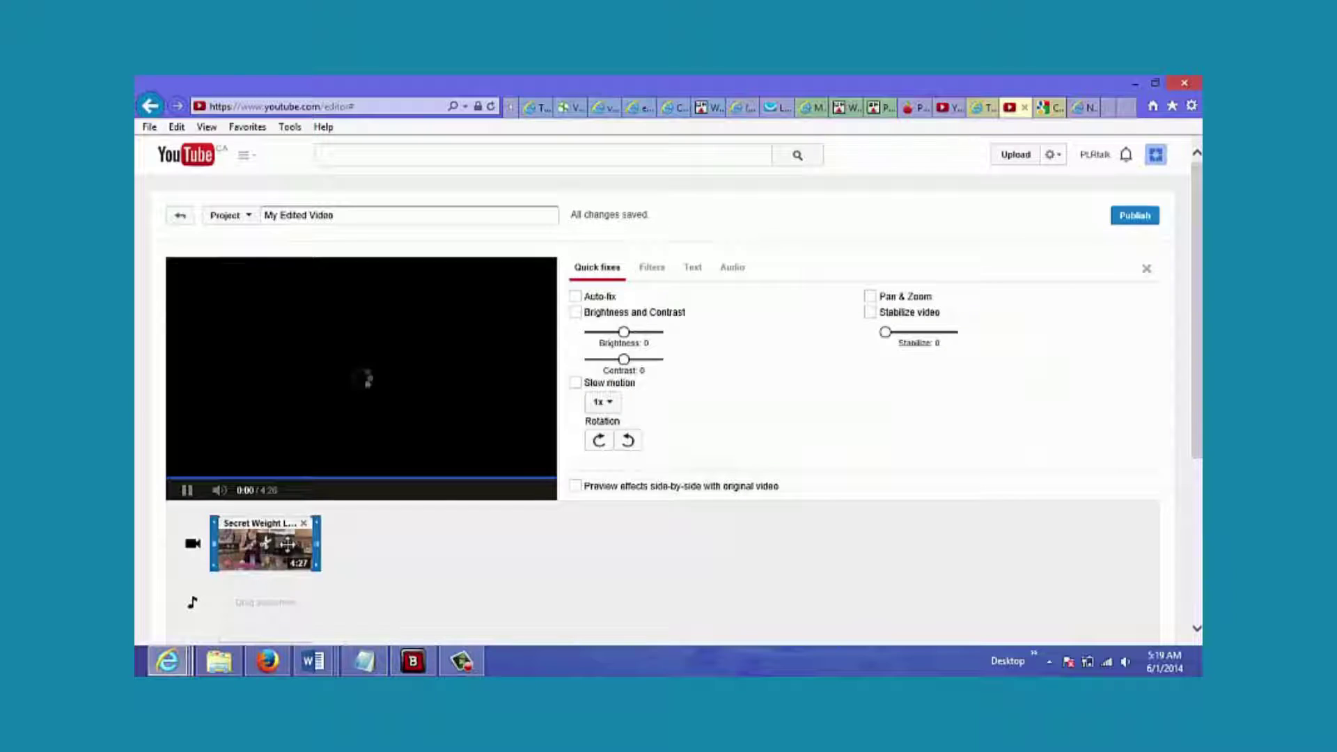
click(187, 490)
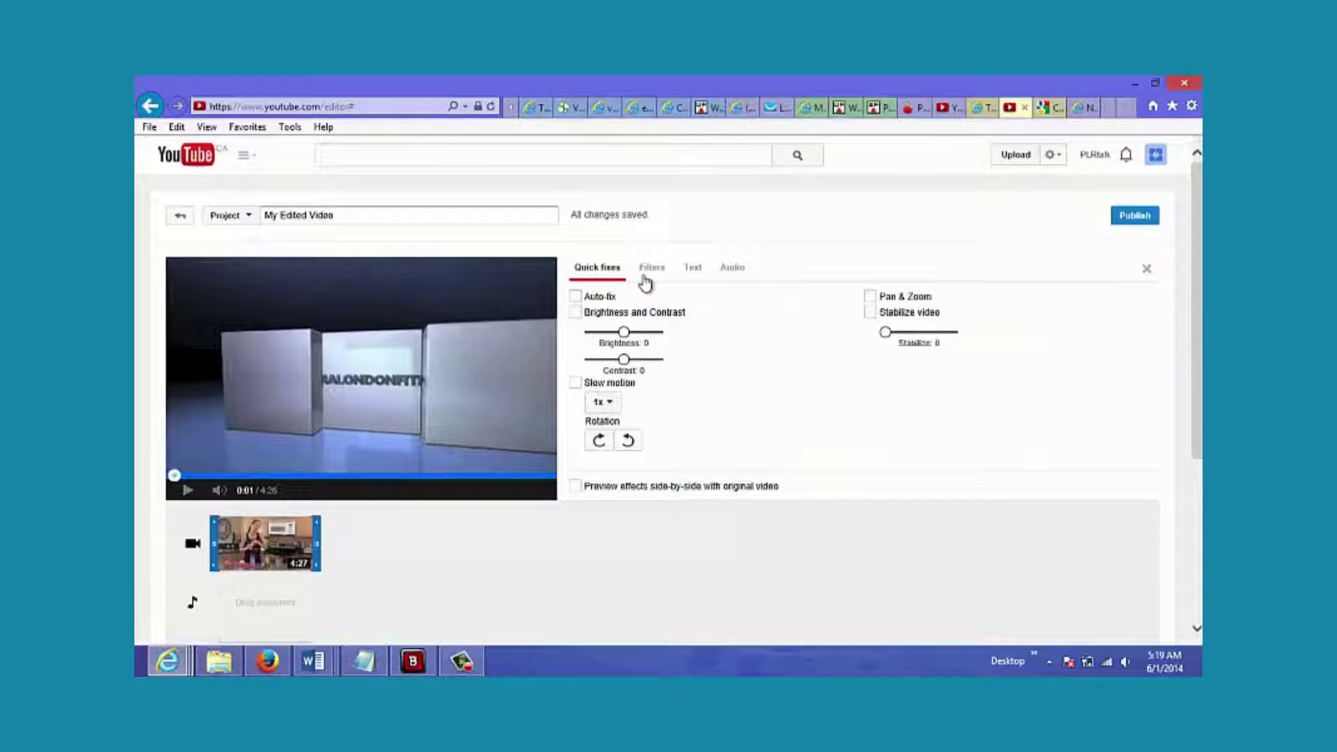
click(698, 280)
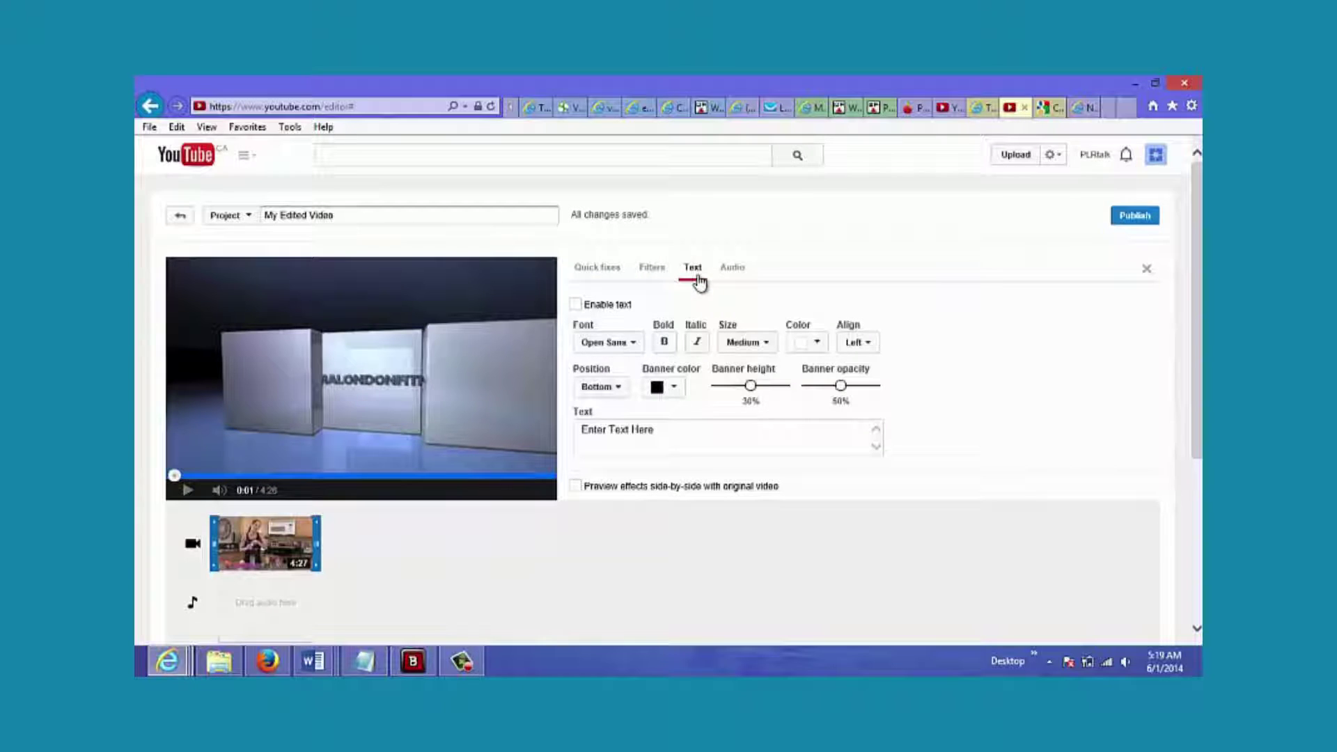
click(666, 279)
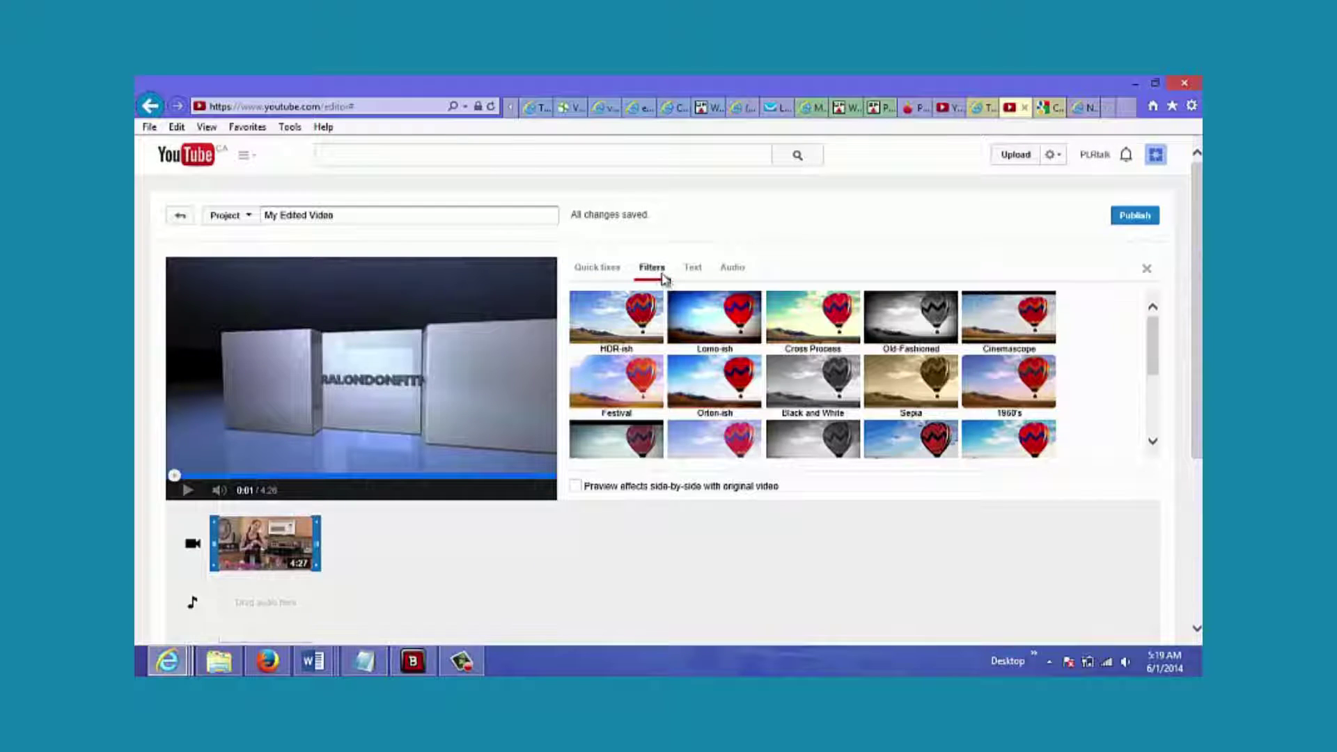
click(734, 276)
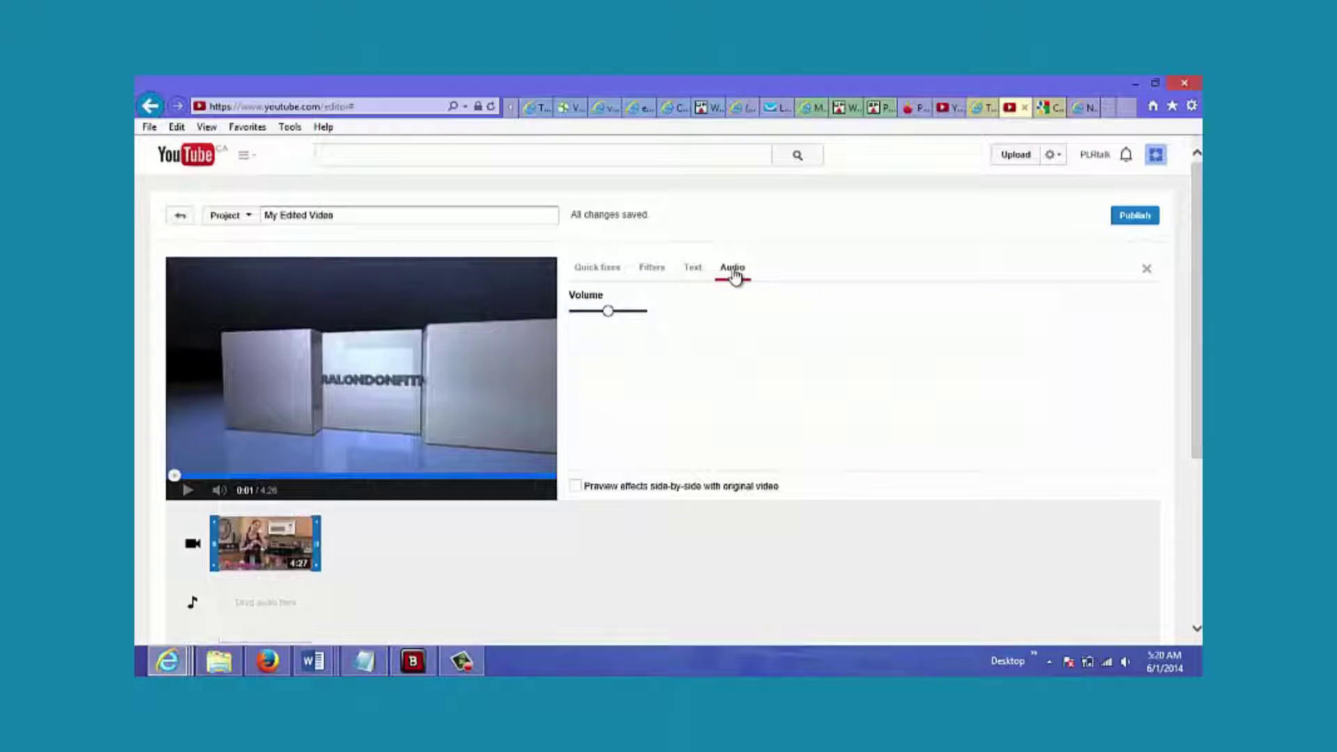
click(650, 274)
click(613, 273)
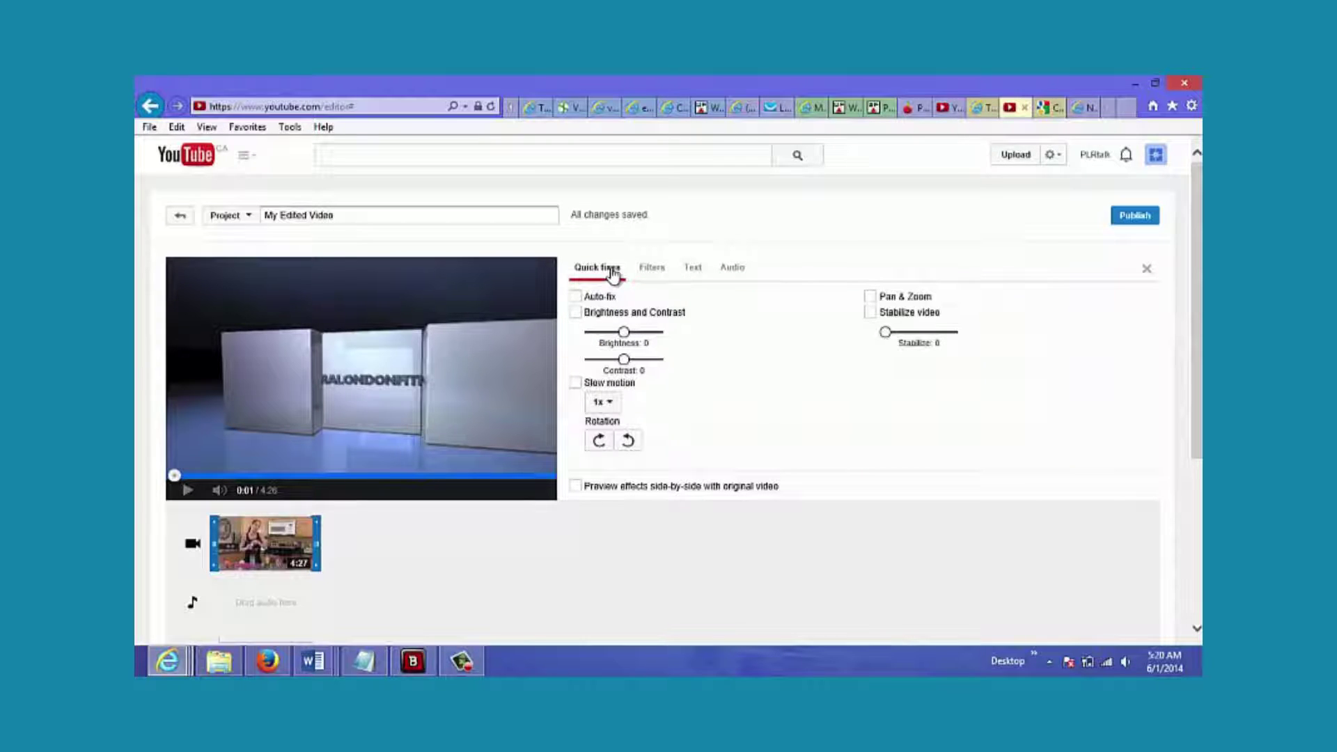